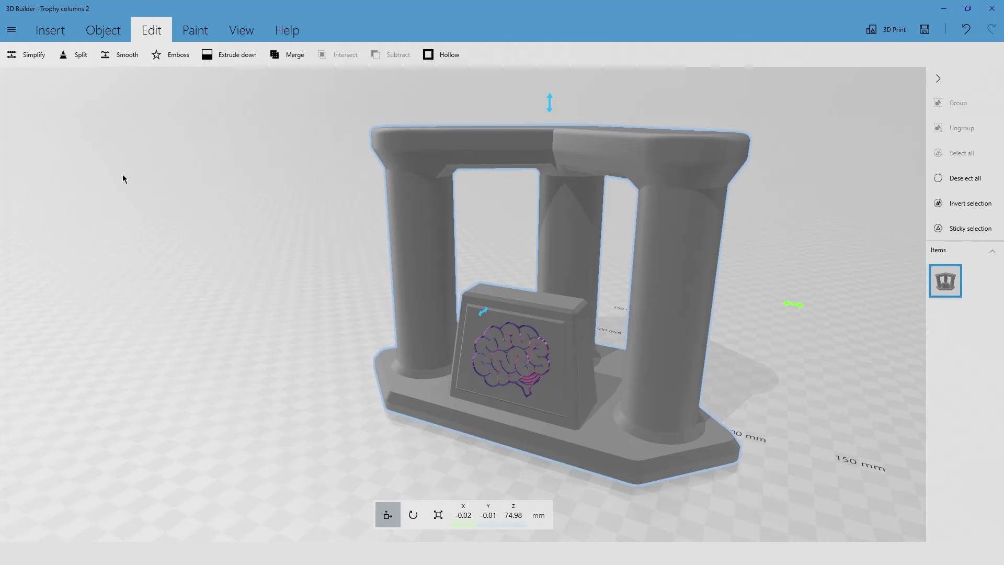
# Switch to the Paint tab to reach the trophy's painting options.
pyautogui.click(194, 31)
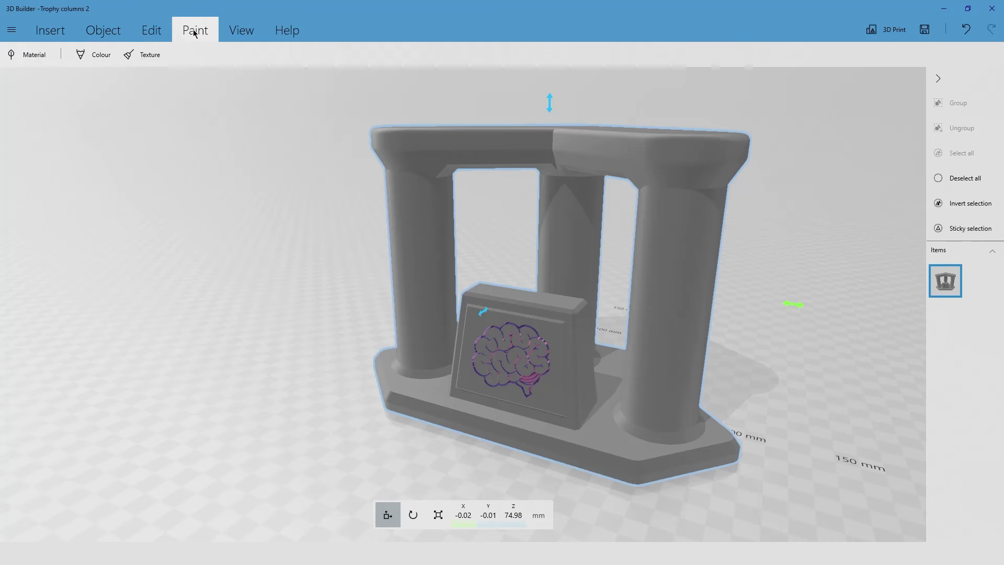
# Set the trophy material to Realistic, keep its colour, and raise the gloss.
pyautogui.click(30, 56)
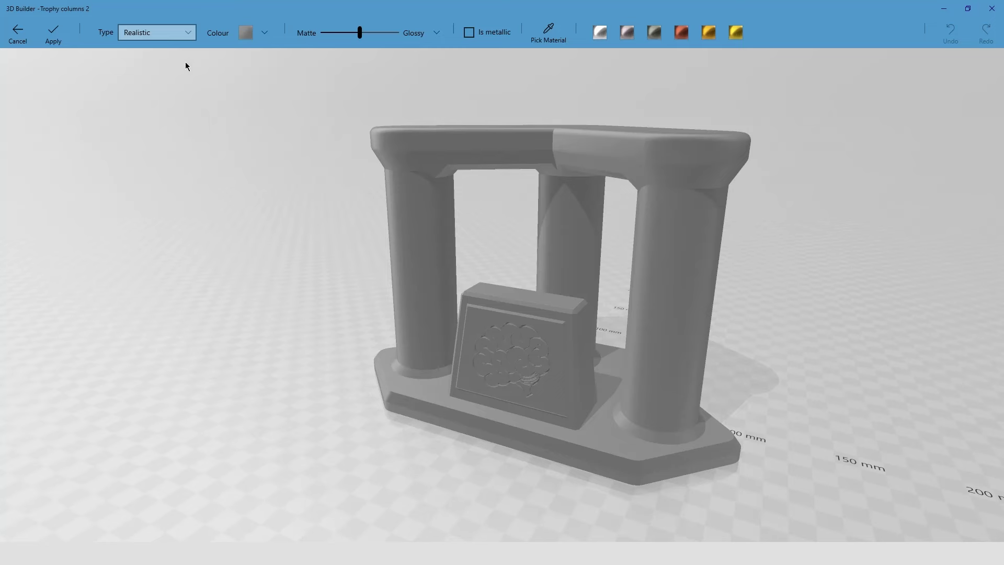
pyautogui.click(156, 29)
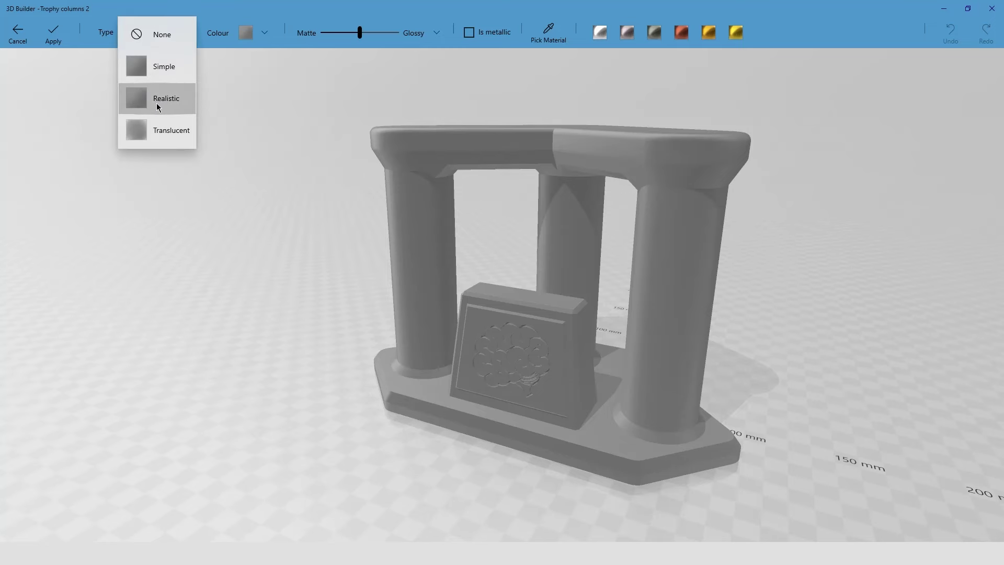
pyautogui.click(183, 102)
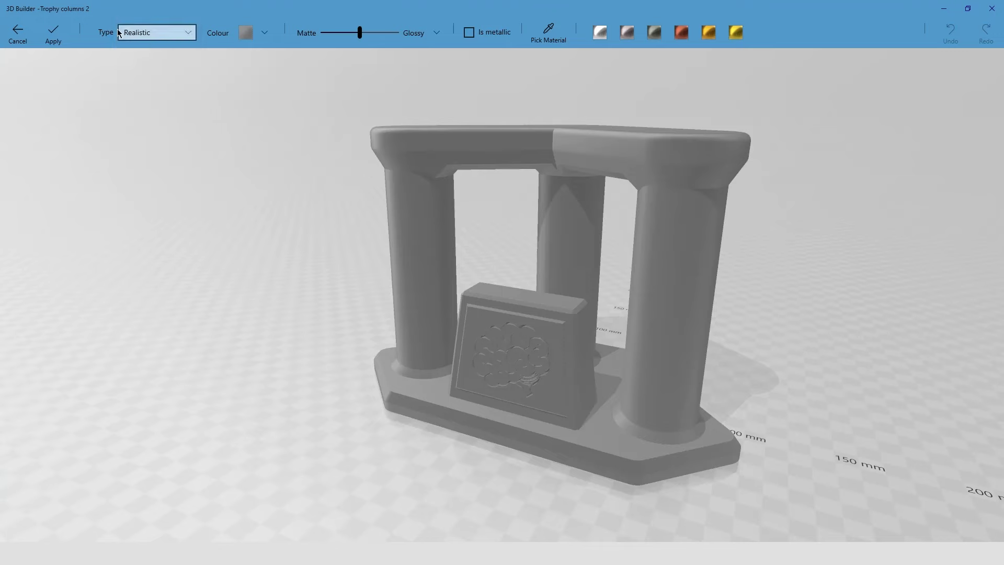
pyautogui.click(265, 33)
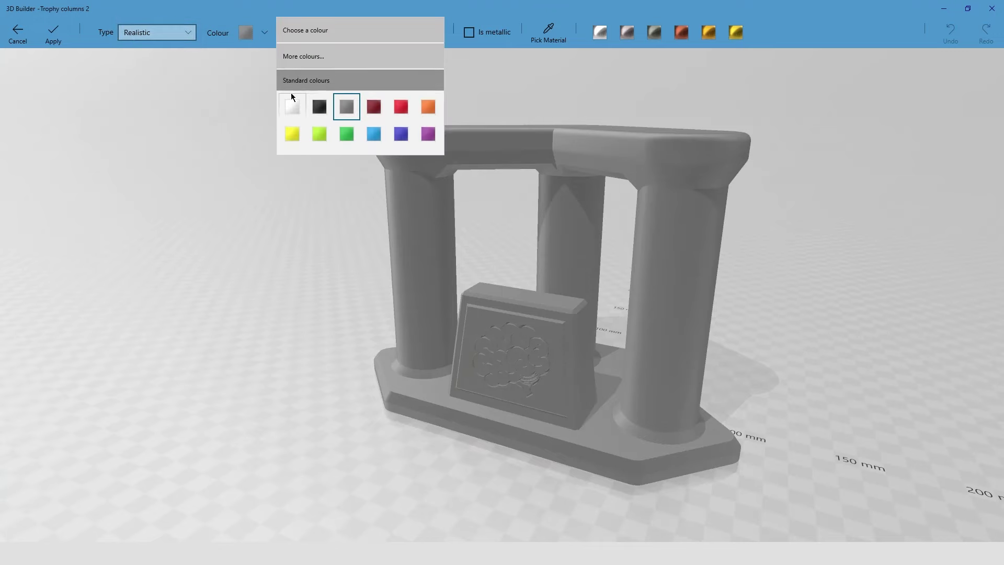
pyautogui.click(249, 45)
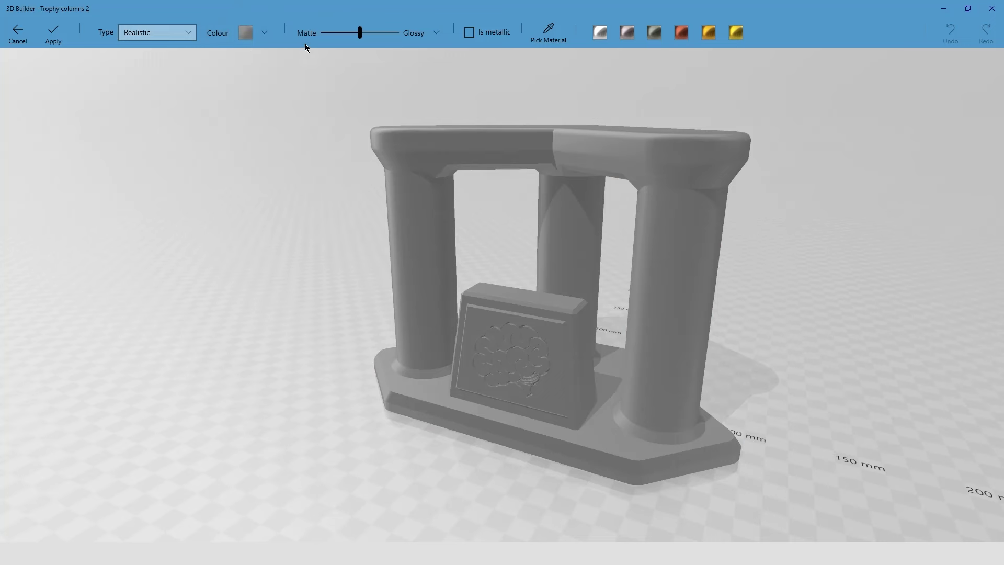
pyautogui.click(362, 34)
# Make the material glossy, metallic and Bronze, then apply it.
pyautogui.moveTo(362, 34); pyautogui.dragTo(383, 34)
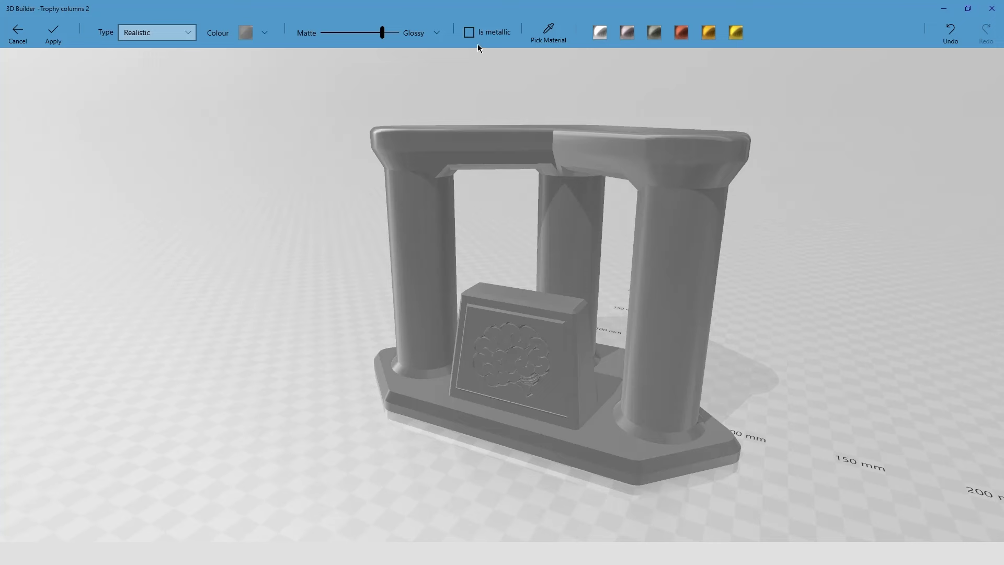
pyautogui.click(469, 32)
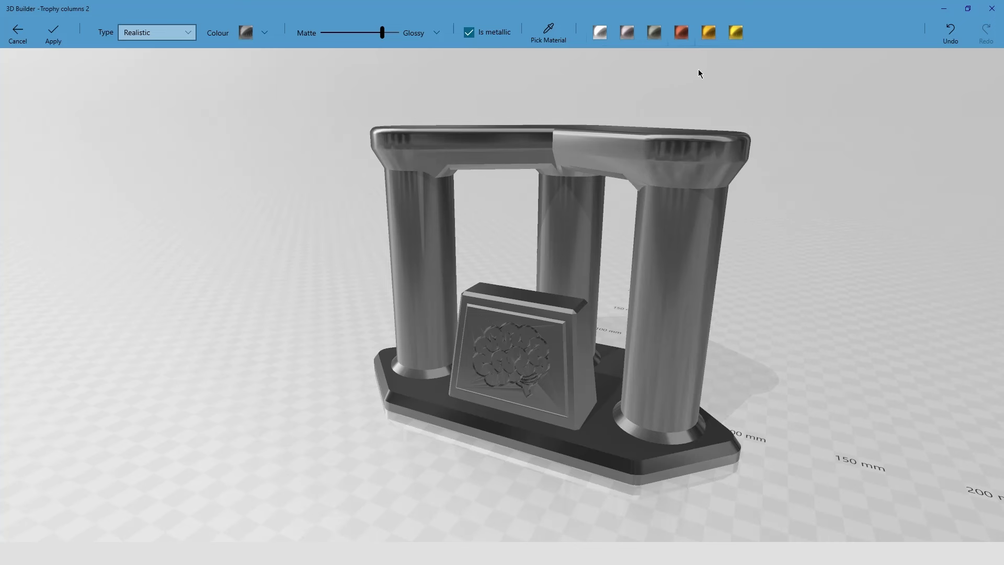
pyautogui.click(732, 33)
pyautogui.click(709, 32)
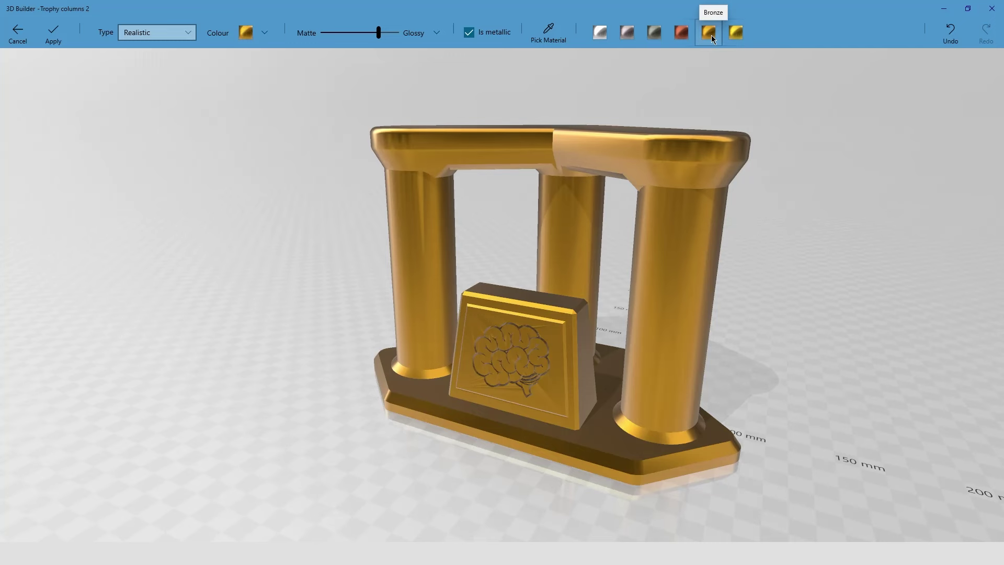
pyautogui.click(53, 33)
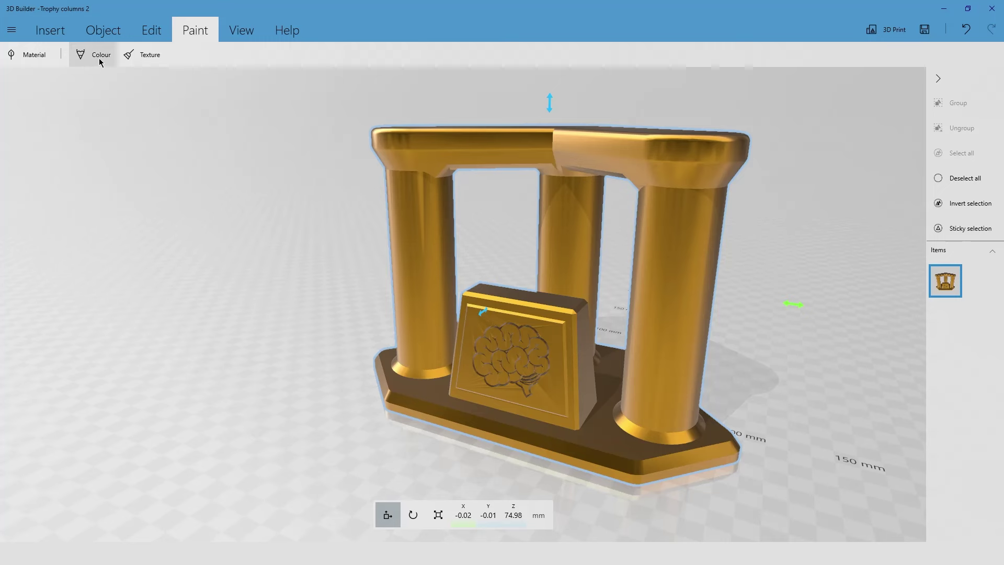
# Load the walnut wood texture for texture painting.
pyautogui.click(143, 57)
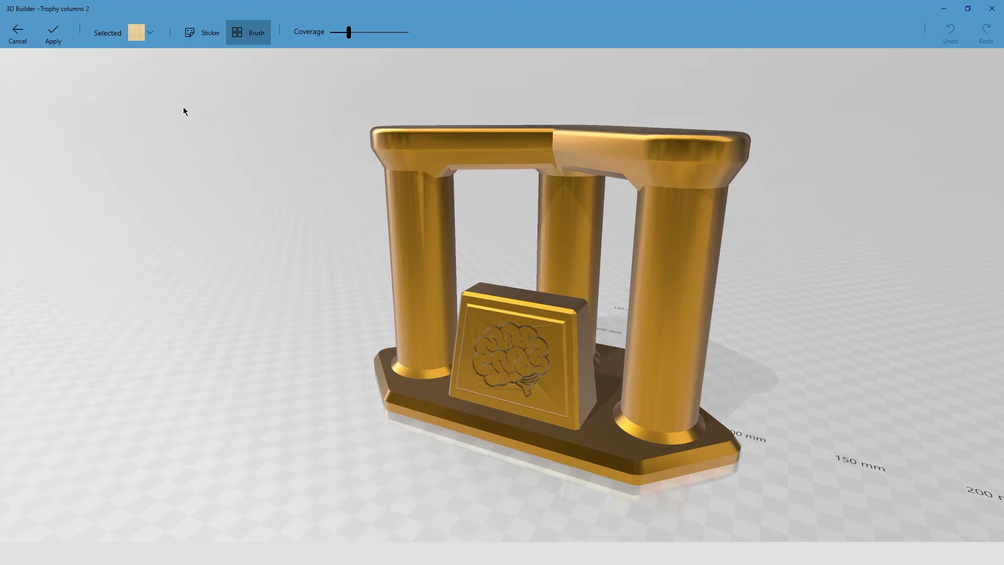
pyautogui.click(153, 33)
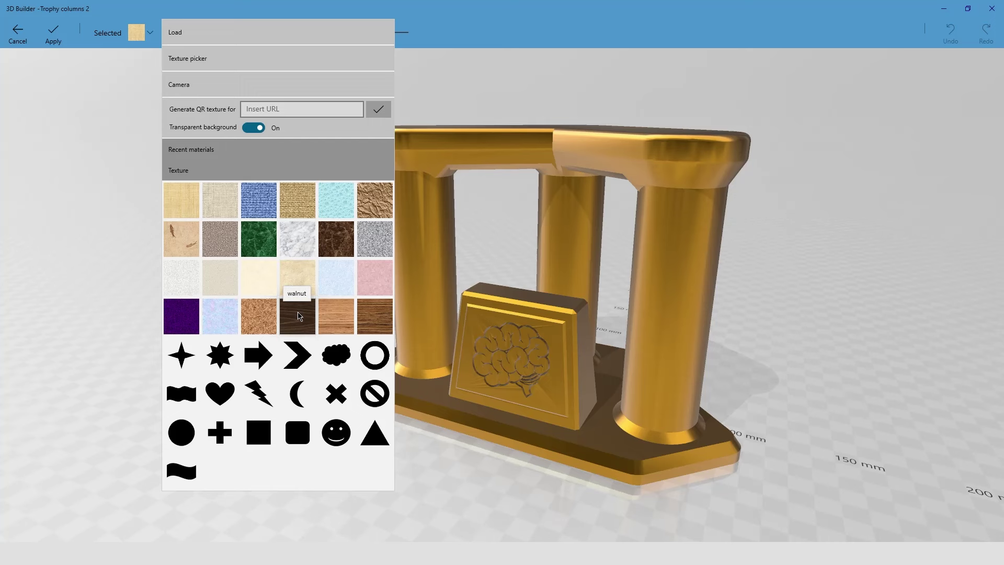
pyautogui.click(299, 316)
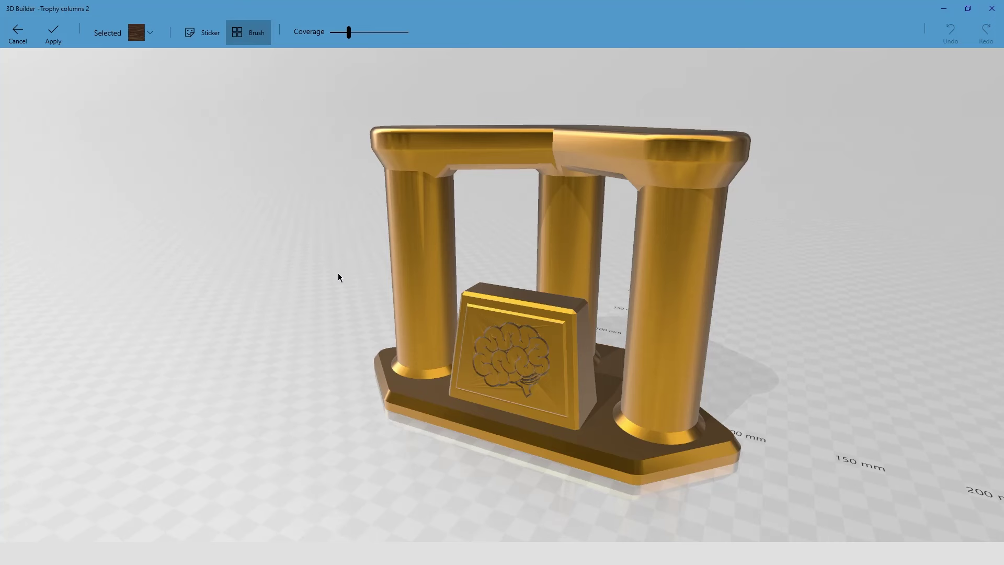
# Paint the base top, front edge and corner facets with walnut.
pyautogui.click(394, 373)
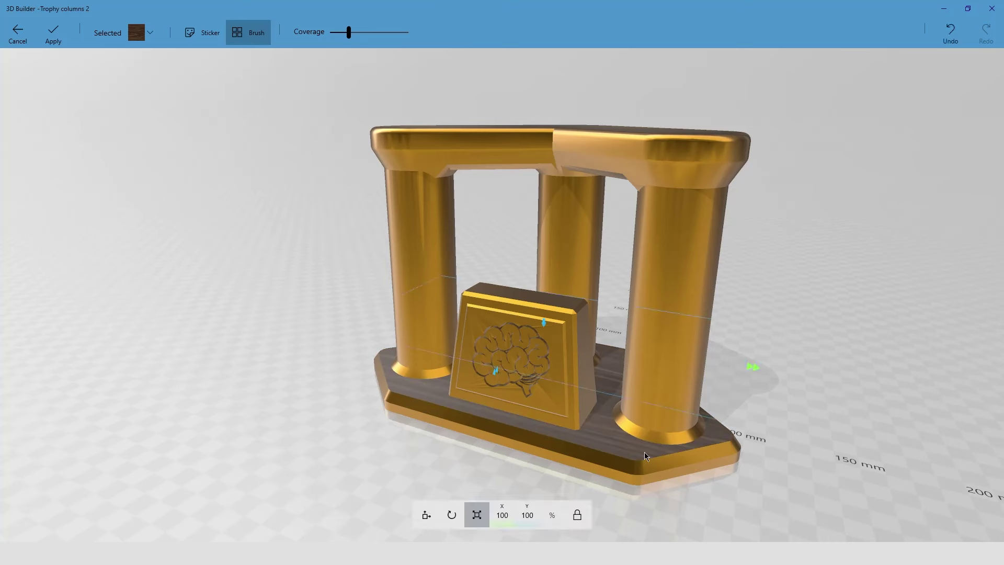
pyautogui.click(707, 456)
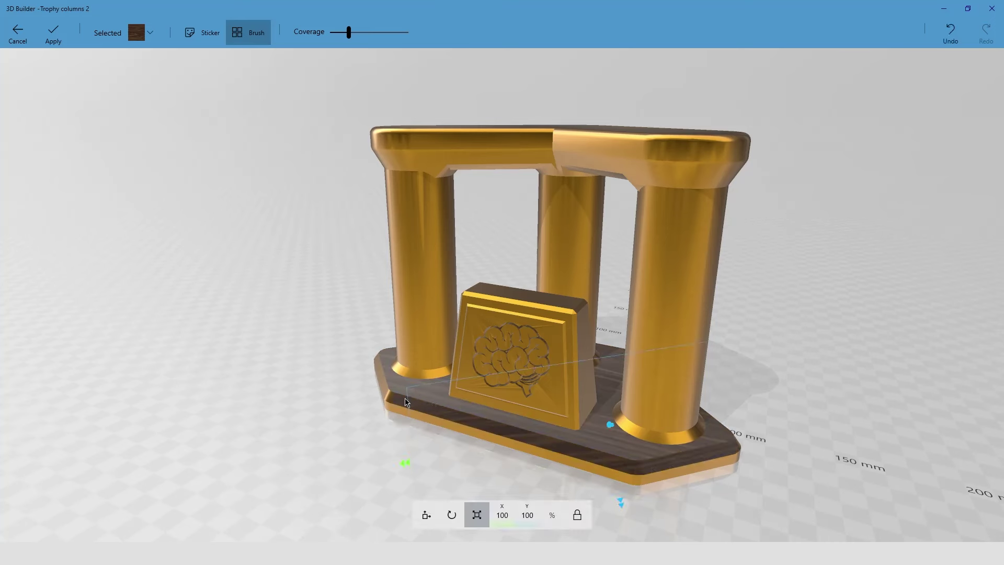
pyautogui.click(391, 402)
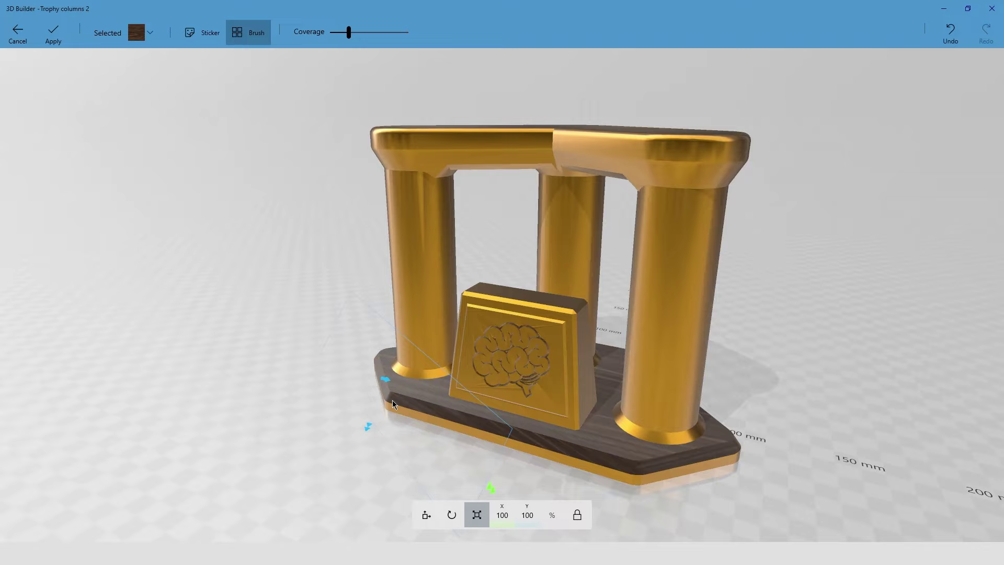
pyautogui.click(576, 458)
pyautogui.click(694, 466)
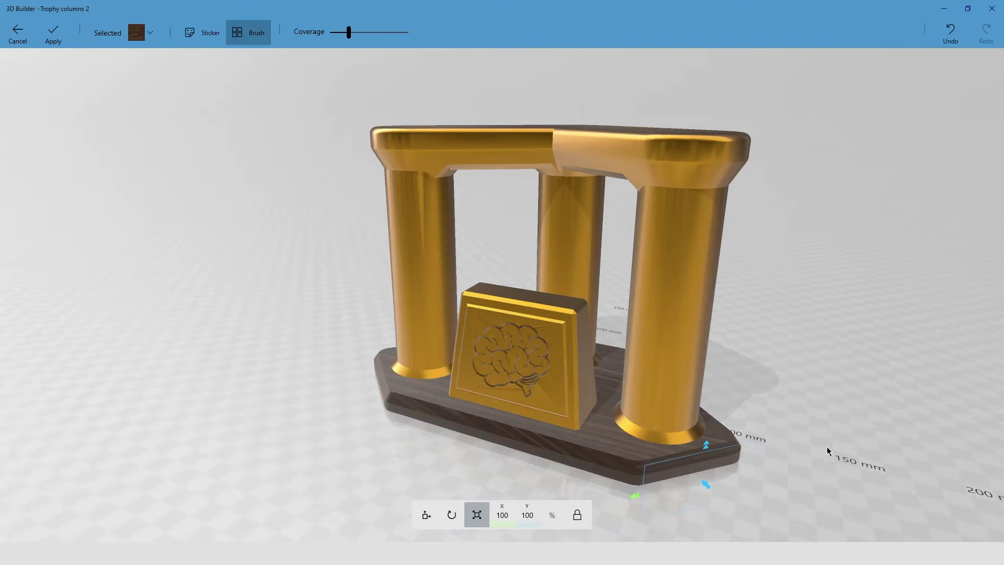
pyautogui.moveTo(827, 447); pyautogui.dragTo(412, 381, button='right')
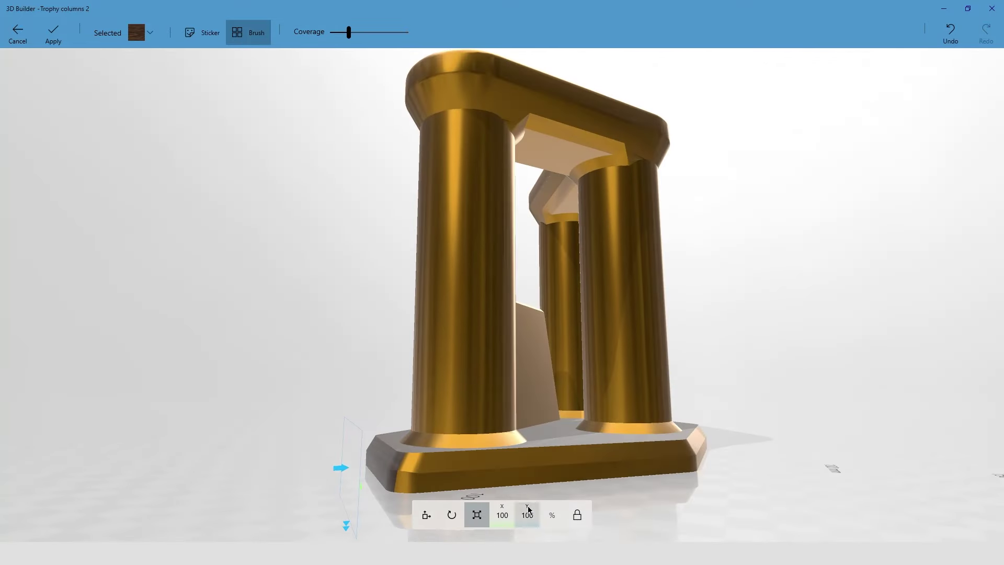
pyautogui.click(524, 474)
pyautogui.click(686, 465)
# Orbit around the base to paint its remaining edges and front-left corner walnut.
pyautogui.moveTo(686, 466); pyautogui.dragTo(581, 498, button='right')
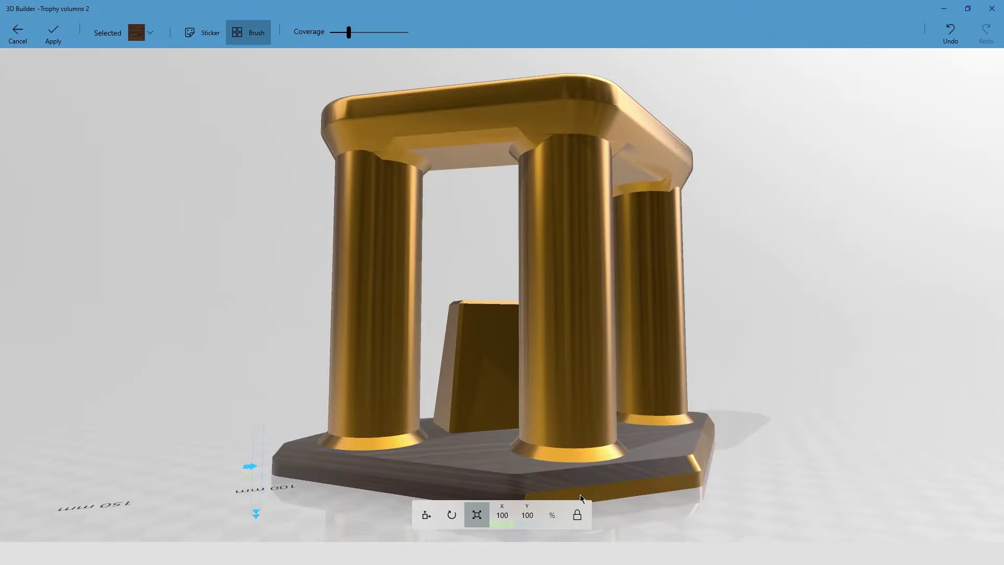
pyautogui.click(579, 494)
pyautogui.click(696, 464)
pyautogui.moveTo(697, 464)
pyautogui.mouseDown(button='right')
pyautogui.moveTo(647, 499)
pyautogui.moveTo(639, 493)
pyautogui.mouseUp(button='right')
pyautogui.click(636, 456)
pyautogui.moveTo(710, 467)
pyautogui.mouseDown(button='right')
pyautogui.moveTo(523, 484)
pyautogui.moveTo(473, 463)
pyautogui.mouseUp(button='right')
pyautogui.scroll(-3, 620, 475)
pyautogui.moveTo(621, 475)
pyautogui.mouseDown(button='right')
pyautogui.moveTo(498, 469)
pyautogui.moveTo(420, 396)
pyautogui.moveTo(366, 455)
pyautogui.mouseUp(button='right')
pyautogui.scroll(5, 420, 395)
pyautogui.click(272, 501)
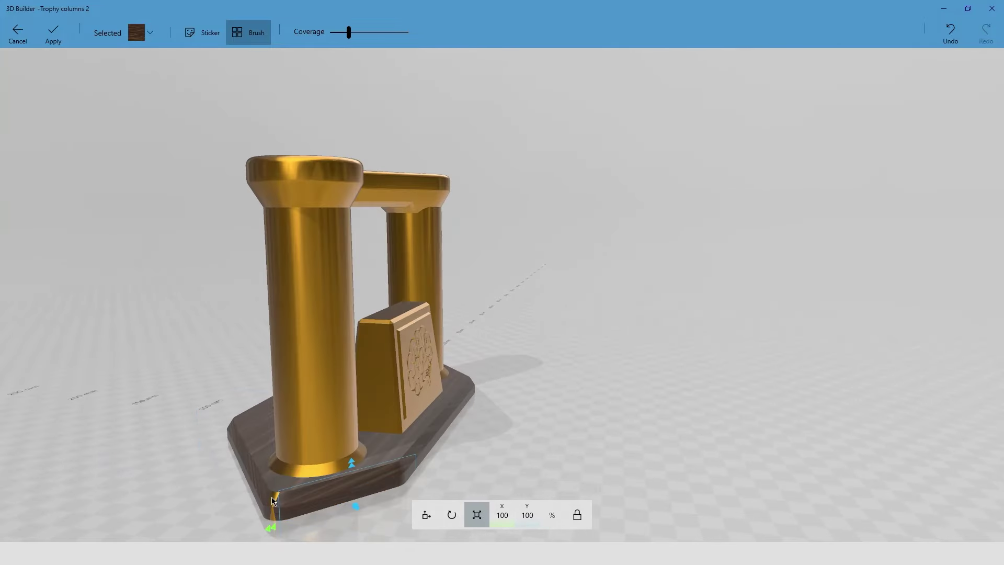
pyautogui.moveTo(273, 518)
pyautogui.mouseDown(button='right')
pyautogui.moveTo(491, 467)
pyautogui.moveTo(201, 460)
pyautogui.moveTo(634, 504)
pyautogui.moveTo(594, 469)
pyautogui.mouseUp(button='right')
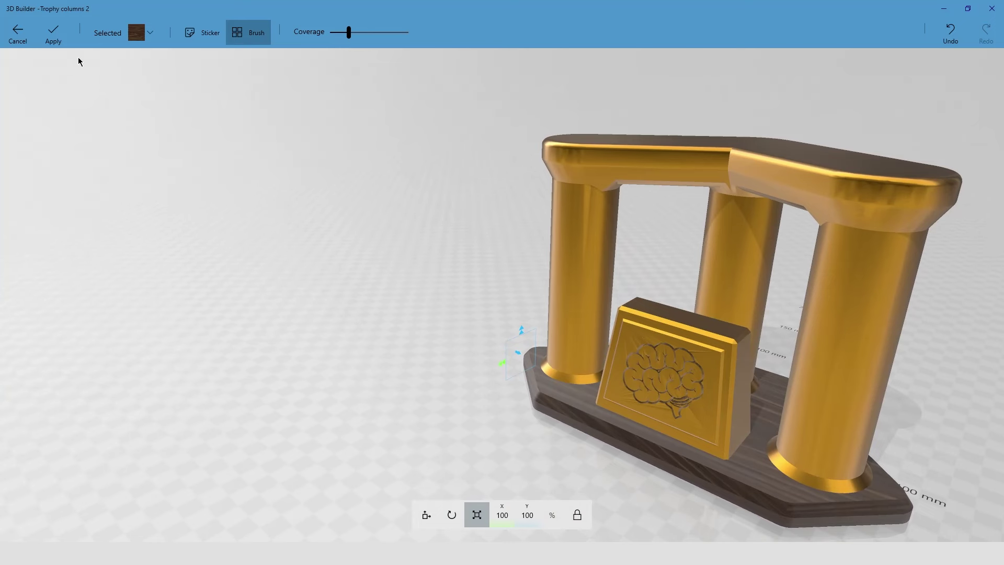
# Choose white marble and paint the plaque's right side and top, redoing one stroke.
pyautogui.click(150, 34)
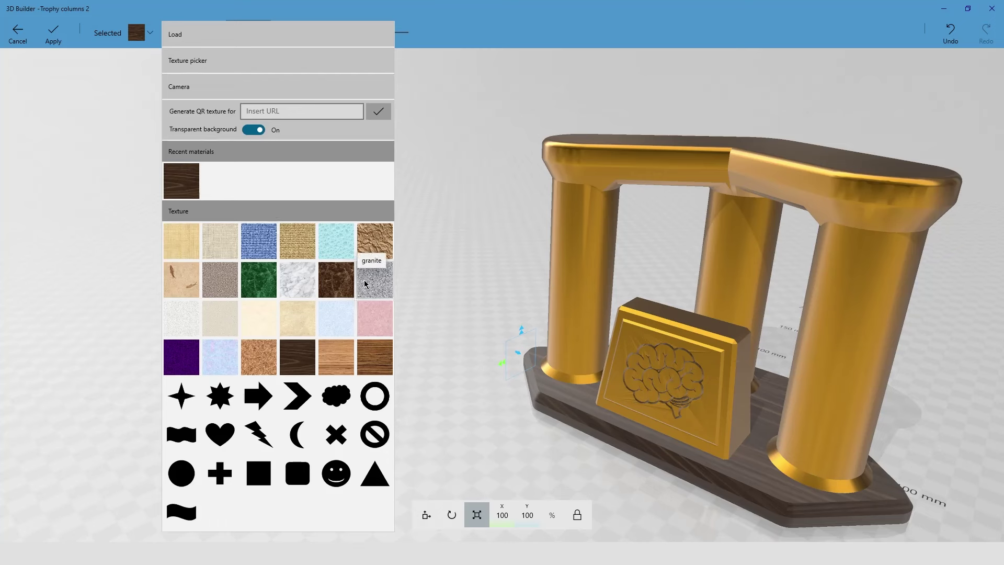
pyautogui.click(308, 285)
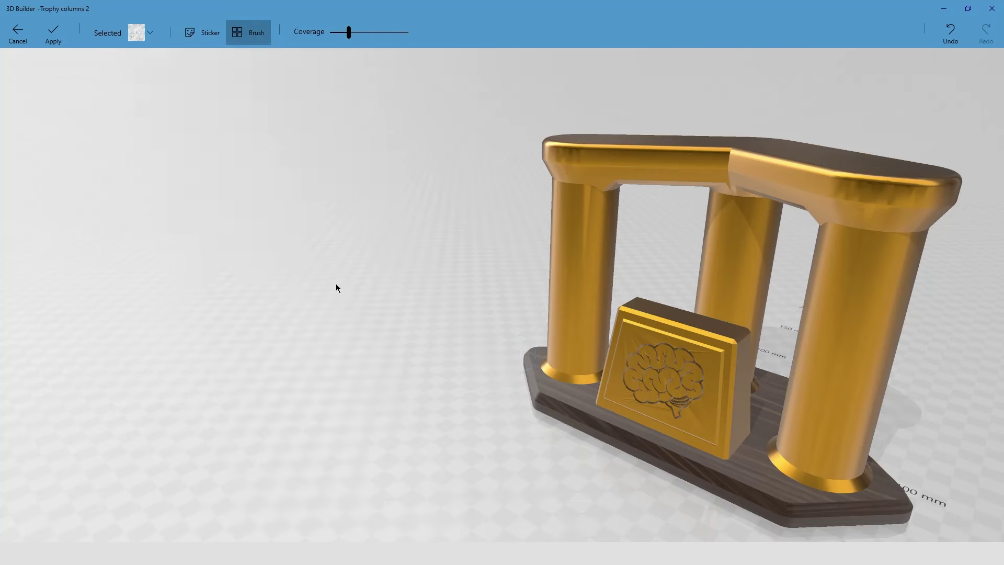
pyautogui.click(726, 333)
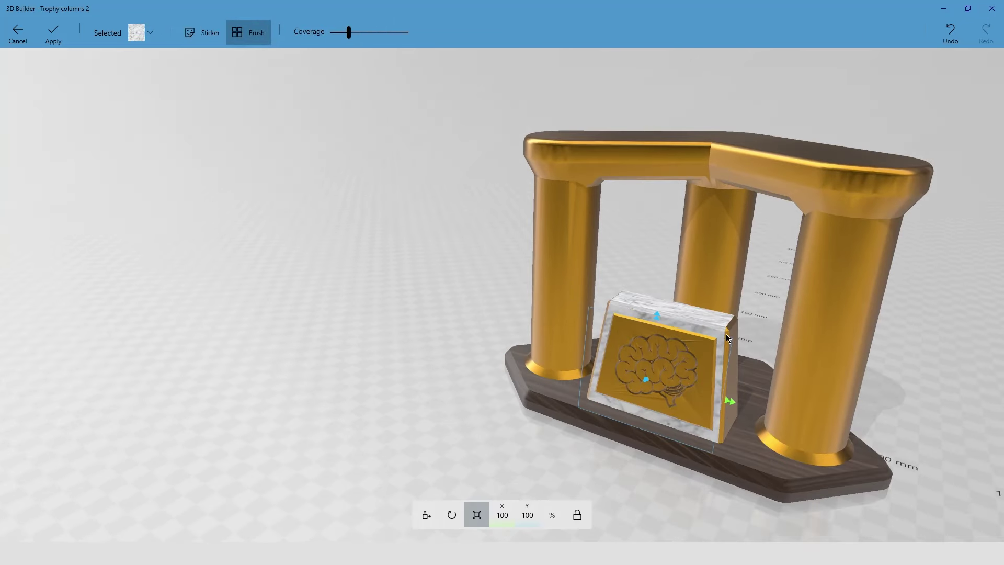
pyautogui.click(734, 335)
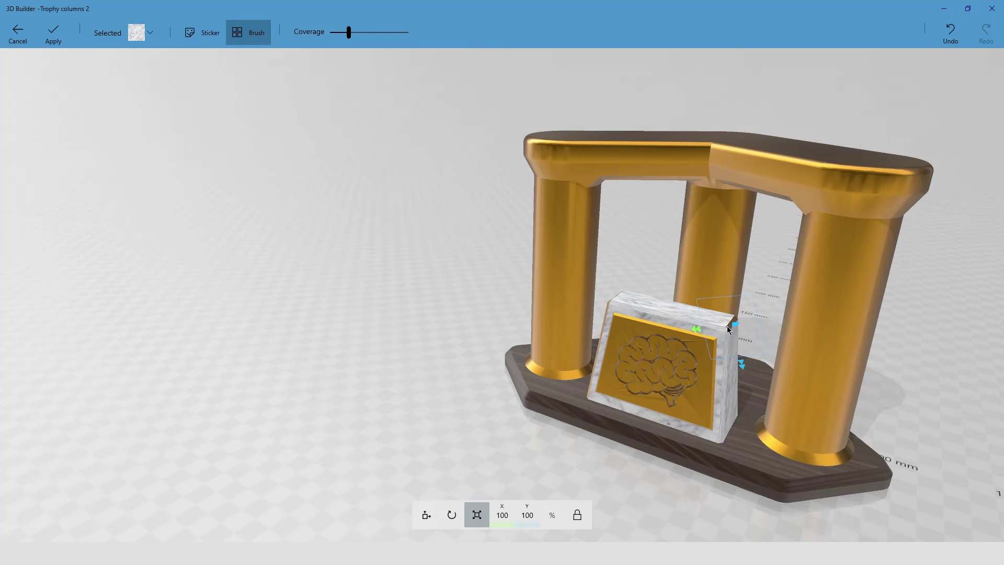
pyautogui.click(729, 325)
pyautogui.hotkey('ctrl', 'z')
pyautogui.click(728, 330)
# Tilt the view down and paint the plaque's front, right side and top corner marble.
pyautogui.scroll(-3, 735, 365)
pyautogui.scroll(3, 643, 337)
pyautogui.scroll(3, 688, 338)
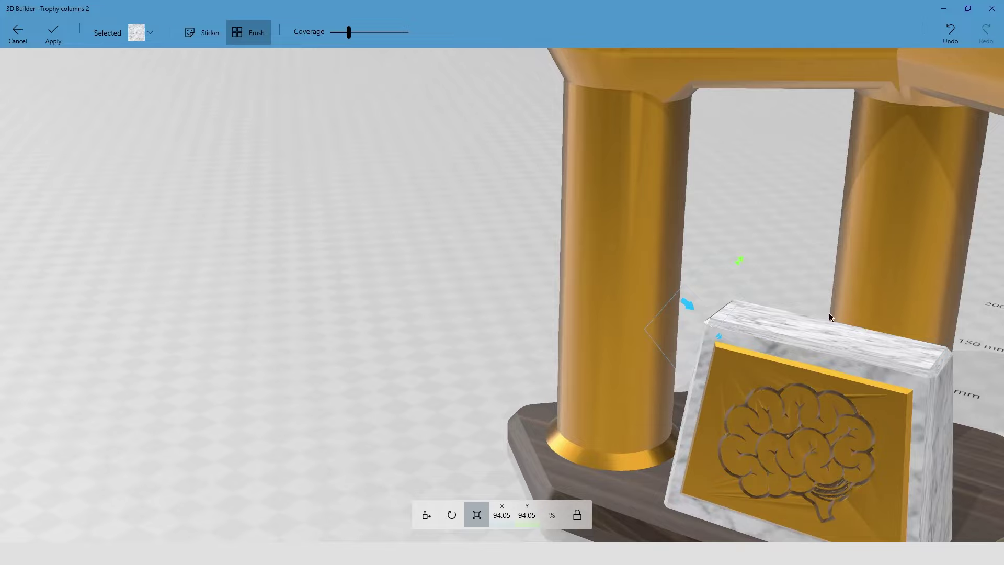
pyautogui.moveTo(706, 321)
pyautogui.mouseDown(button='right')
pyautogui.moveTo(751, 341)
pyautogui.moveTo(354, 332)
pyautogui.moveTo(211, 209)
pyautogui.moveTo(119, 283)
pyautogui.moveTo(224, 381)
pyautogui.mouseUp(button='right')
pyautogui.scroll(-5, 223, 381)
pyautogui.click(433, 380)
pyautogui.scroll(-1, 451, 359)
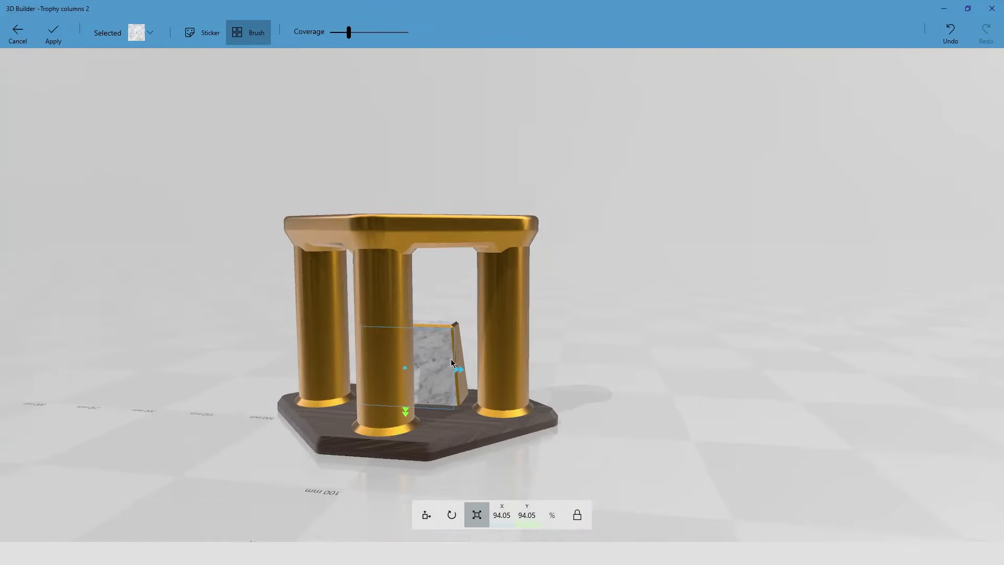
pyautogui.scroll(5, 410, 428)
pyautogui.click(409, 428)
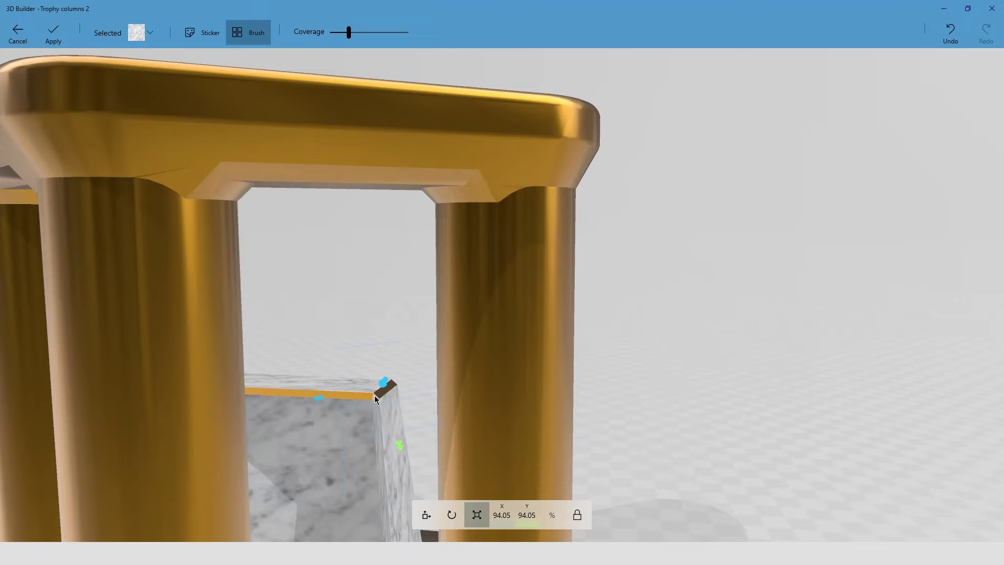
pyautogui.click(386, 397)
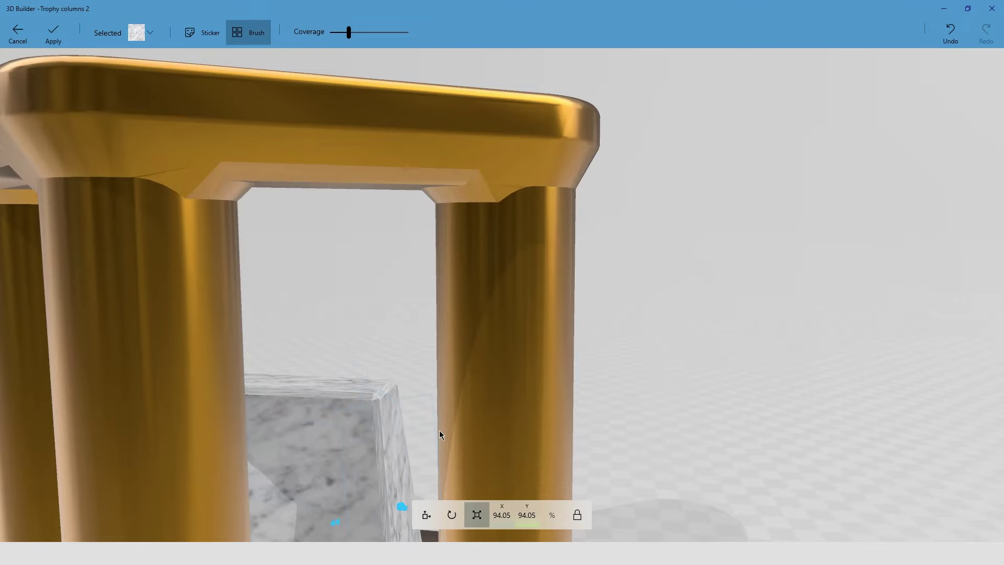
# Return to a front view and apply the marble painting.
pyautogui.scroll(3, 397, 359)
pyautogui.scroll(2, 475, 419)
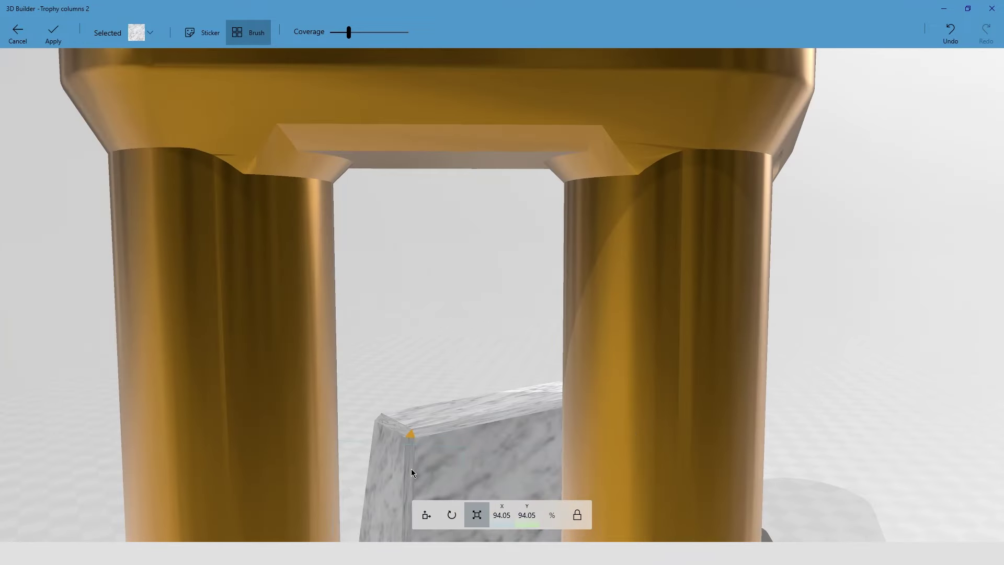
pyautogui.scroll(-5, 427, 466)
pyautogui.moveTo(706, 484)
pyautogui.mouseDown(button='right')
pyautogui.moveTo(896, 471)
pyautogui.moveTo(998, 433)
pyautogui.mouseUp(button='right')
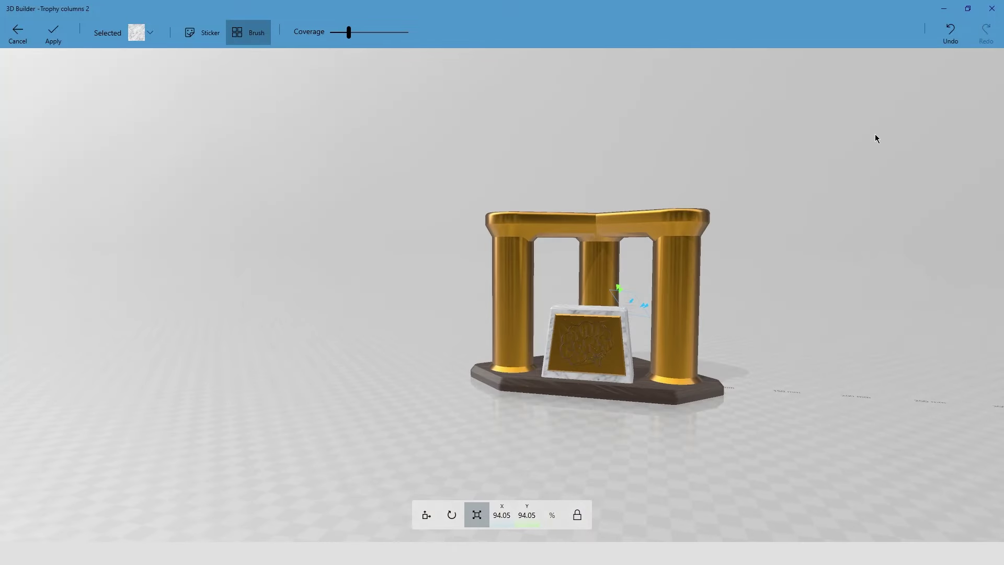
pyautogui.click(53, 33)
# Orbit to an angled view of the finished trophy.
pyautogui.moveTo(700, 200)
pyautogui.mouseDown(button='right')
pyautogui.moveTo(842, 369)
pyautogui.moveTo(801, 400)
pyautogui.mouseUp(button='right')
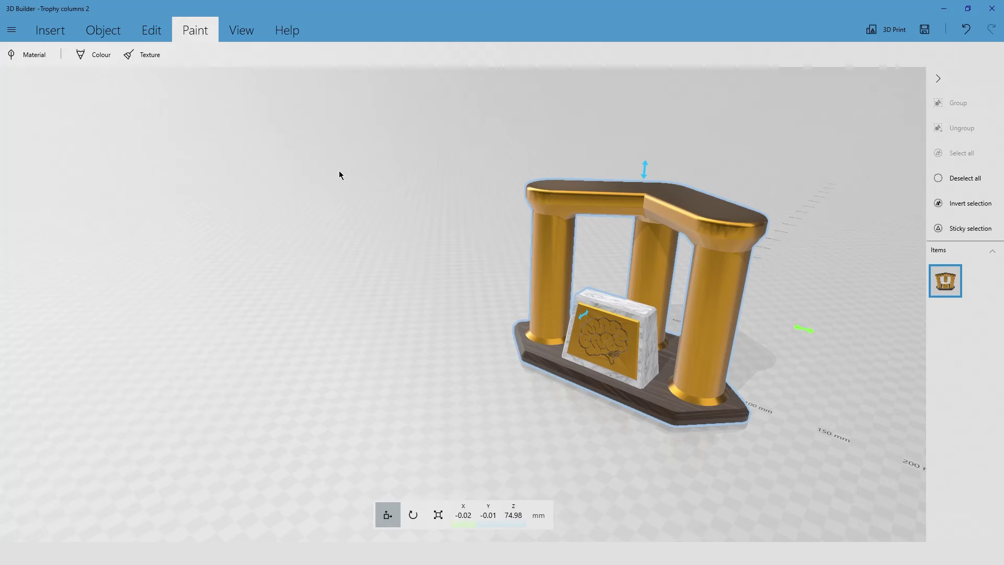
# Centre the trophy and turn off shading, colours, reflections and shadows.
pyautogui.click(241, 31)
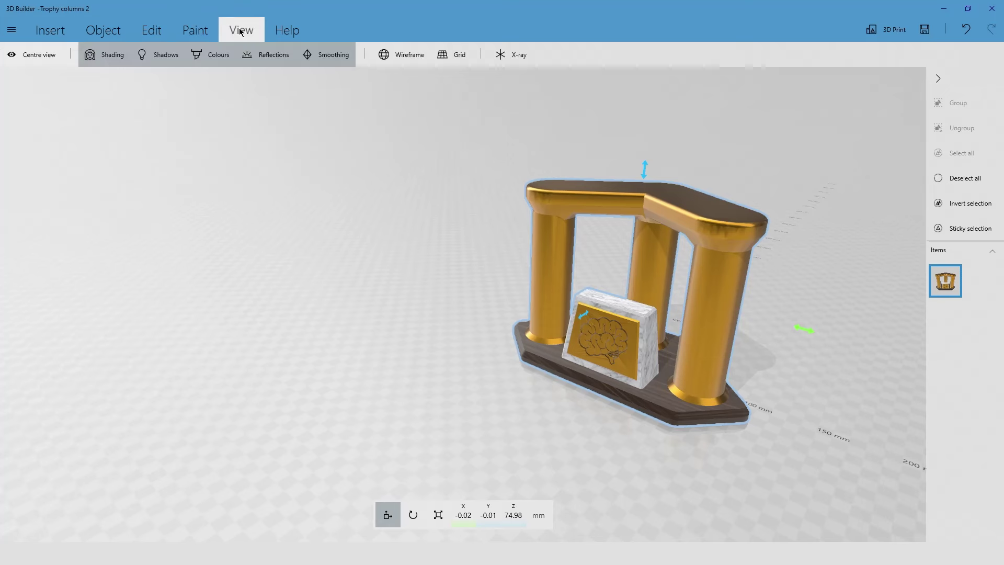
pyautogui.click(42, 58)
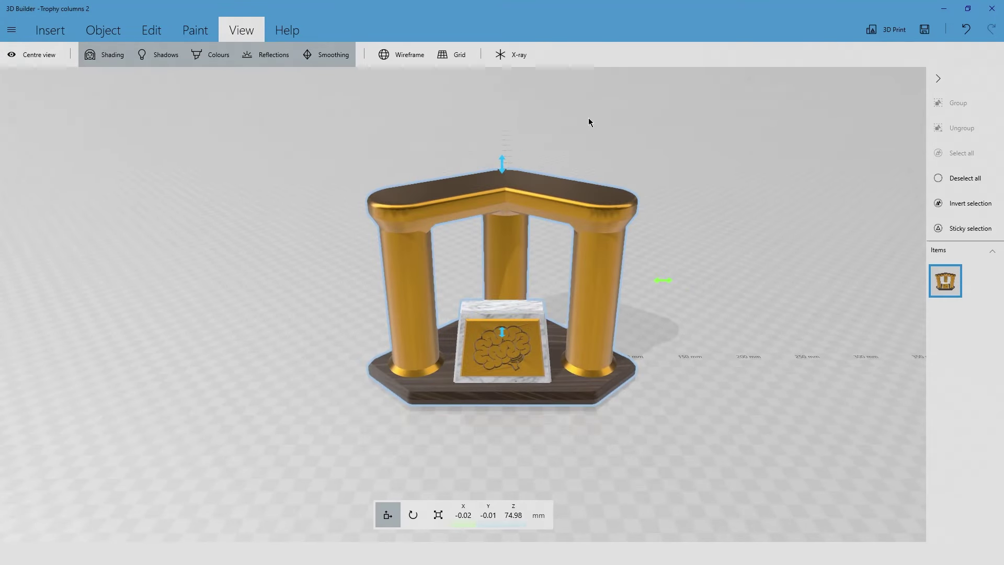
pyautogui.click(118, 63)
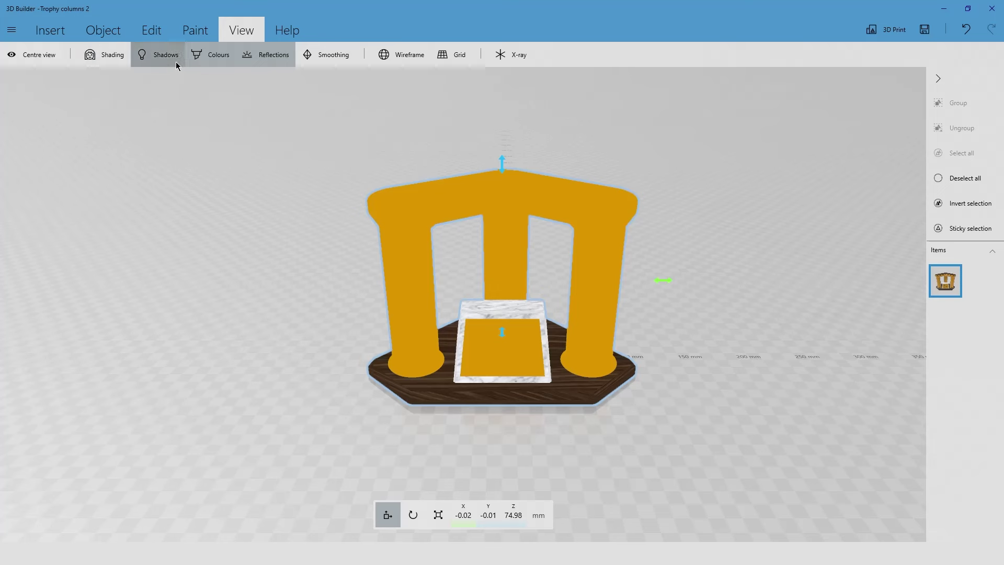
pyautogui.click(212, 56)
pyautogui.click(287, 59)
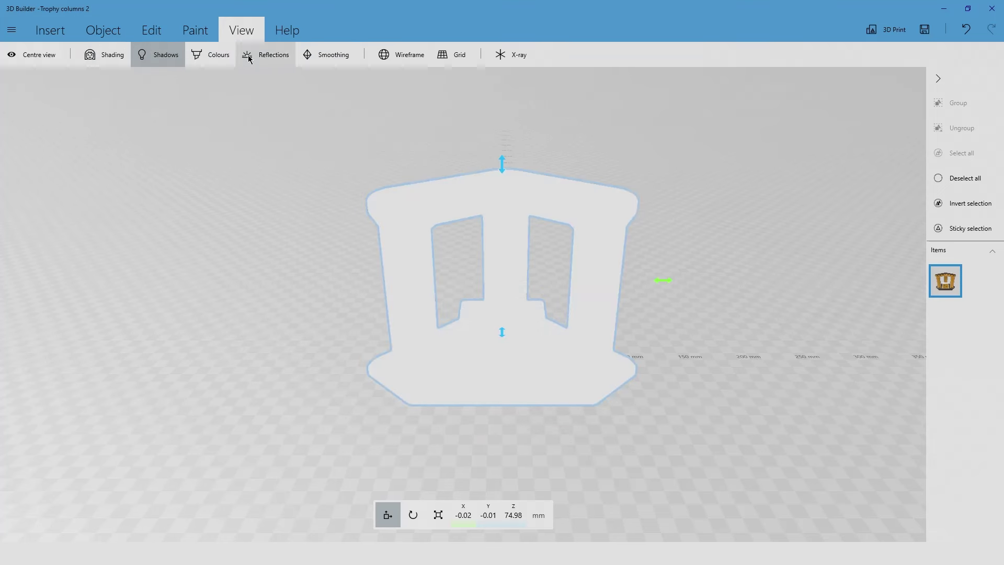
pyautogui.click(161, 59)
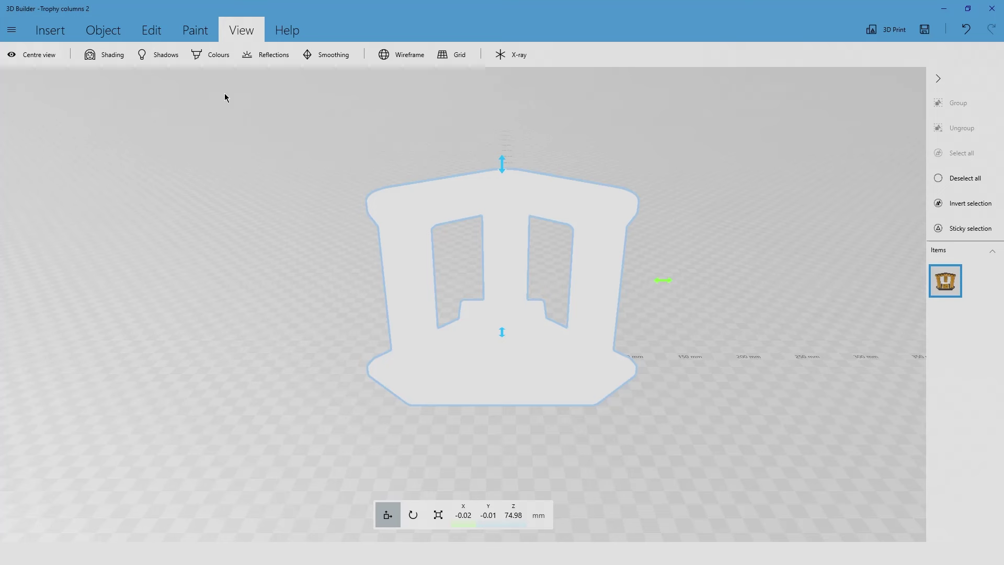
# Restore colours, shading, shadows and reflections, and enable smoothing.
pyautogui.click(220, 61)
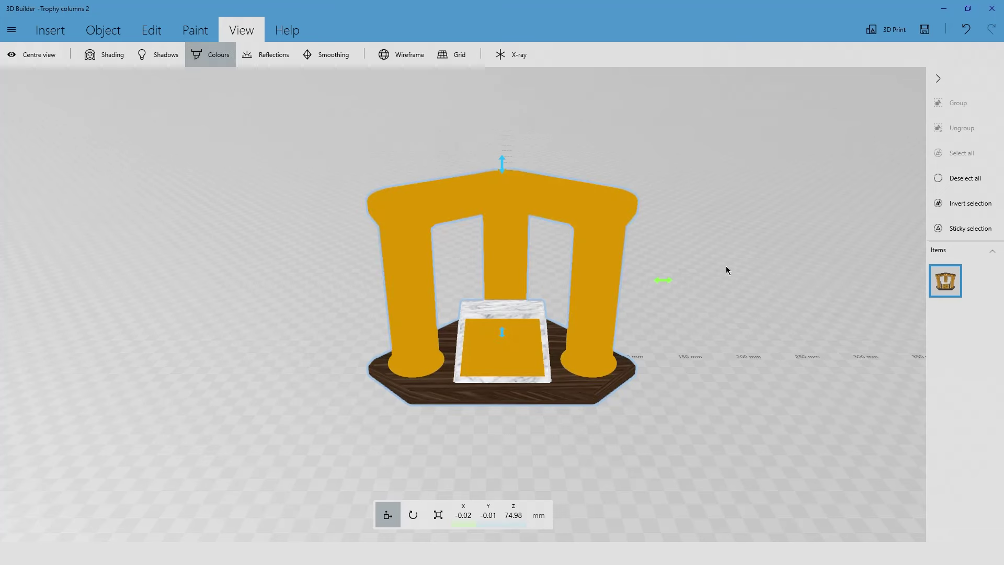
pyautogui.click(105, 61)
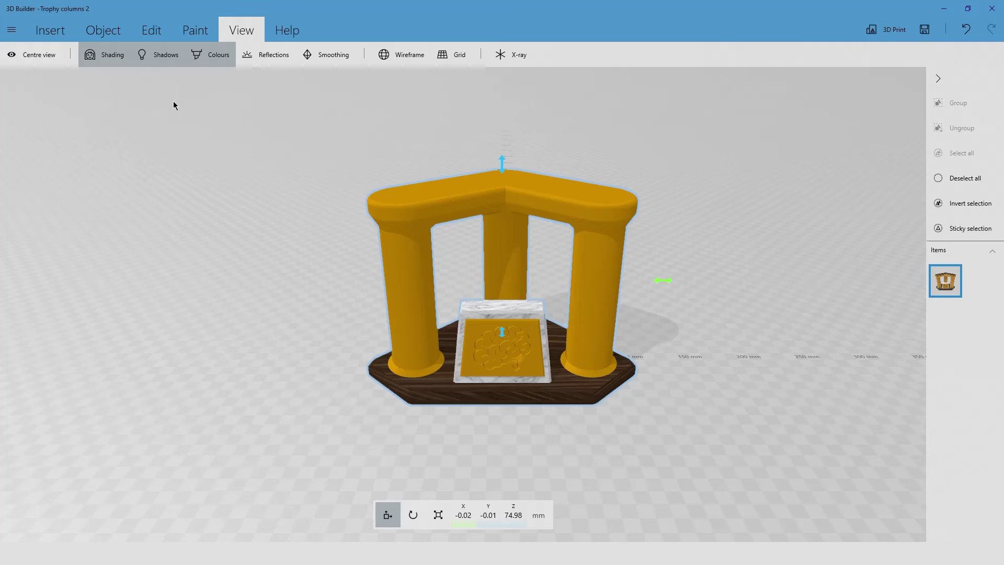
pyautogui.click(154, 58)
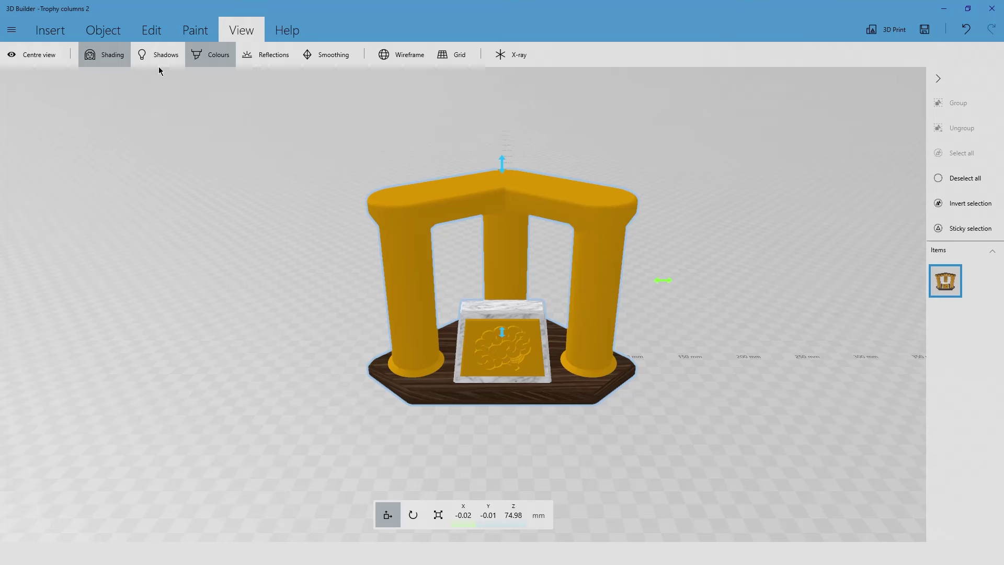
pyautogui.click(166, 55)
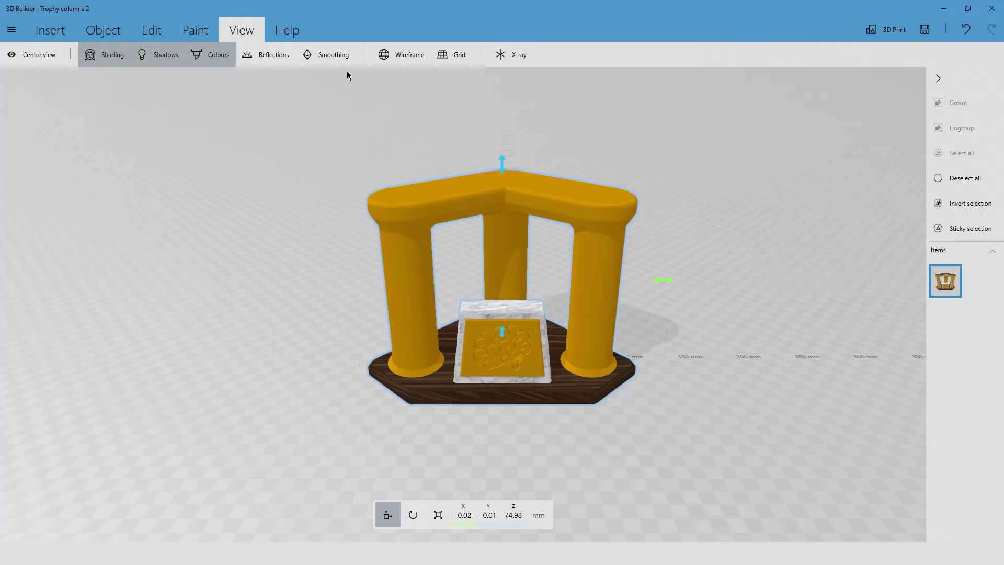
pyautogui.click(274, 57)
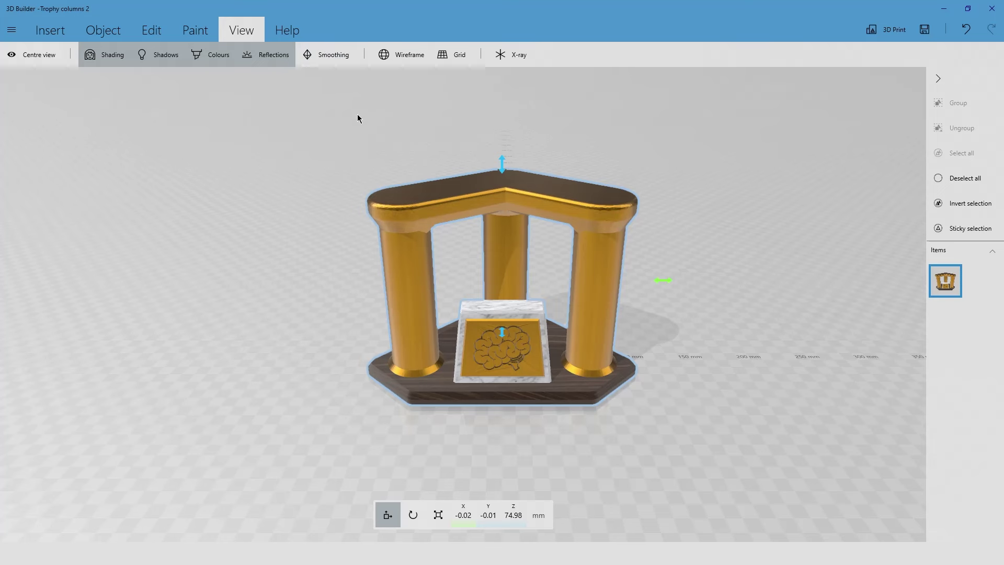
pyautogui.click(335, 59)
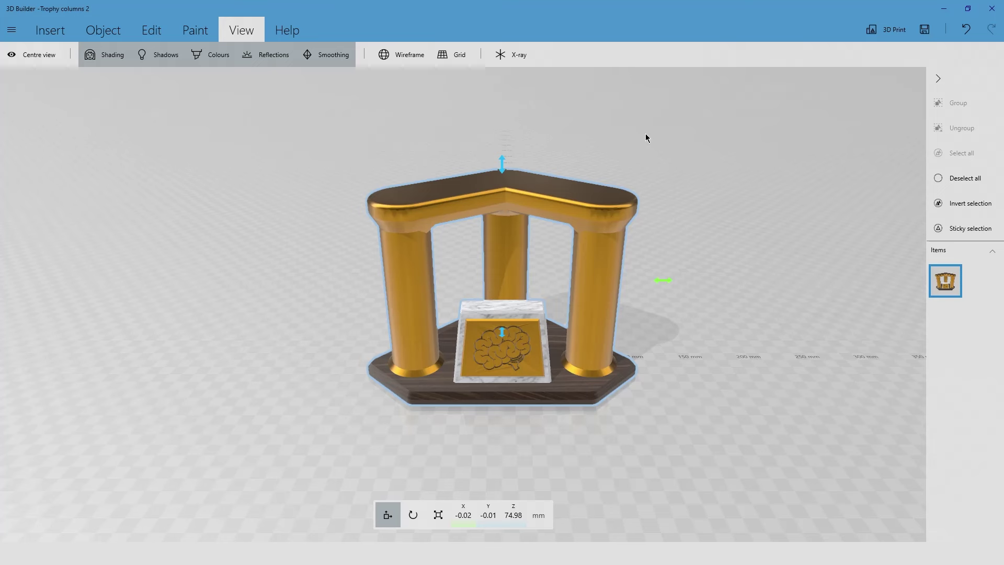
pyautogui.click(460, 55)
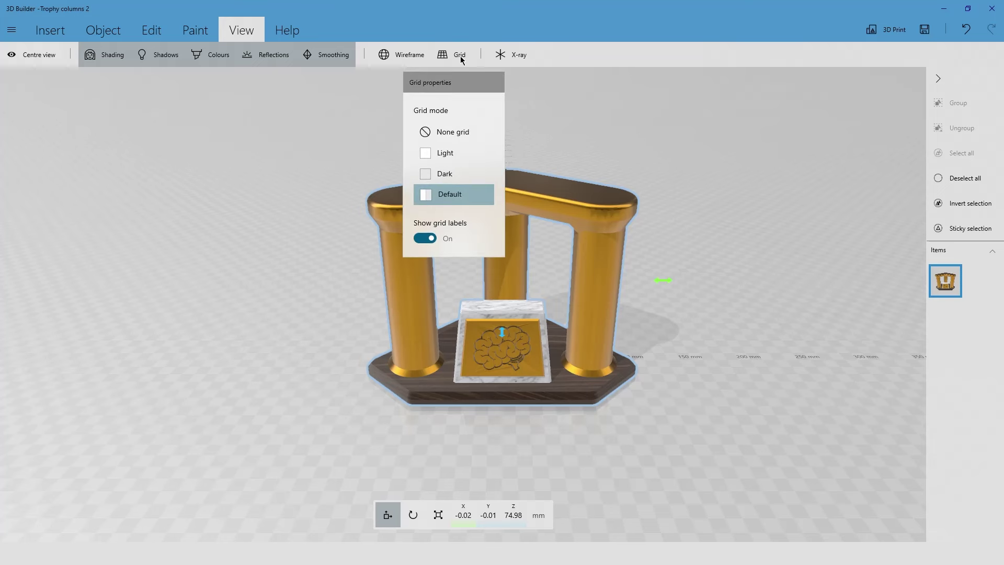
# Set the grid mode to None and orbit to a side angle.
pyautogui.click(455, 134)
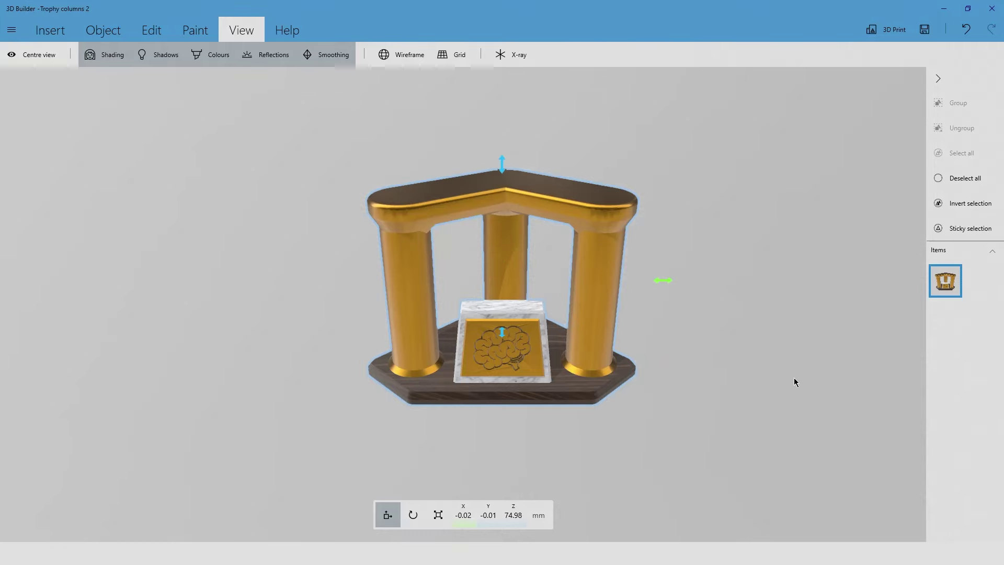
pyautogui.moveTo(794, 378)
pyautogui.mouseDown()
pyautogui.moveTo(372, 310)
pyautogui.moveTo(718, 371)
pyautogui.mouseUp()
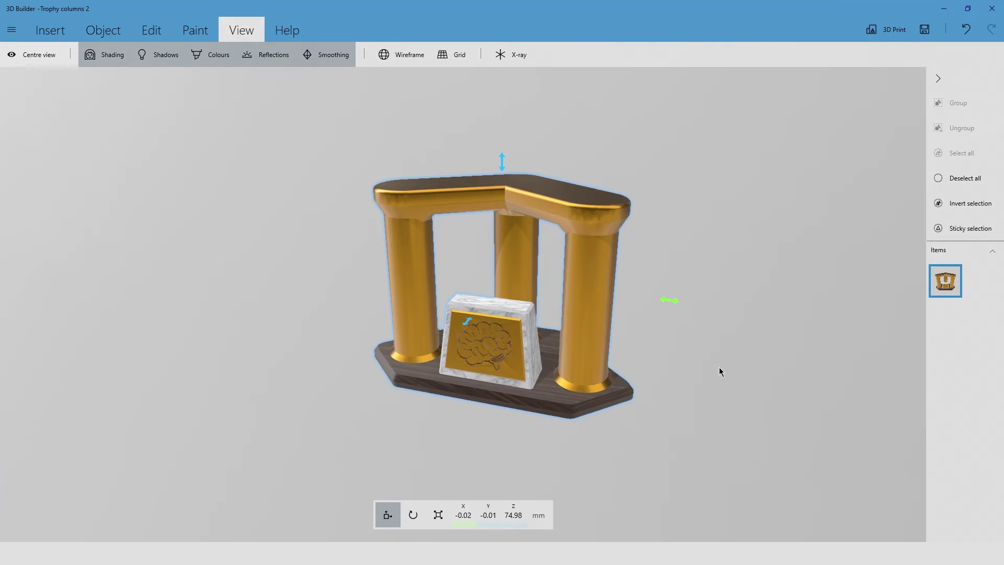
# Save a copy as 'Trophy columns 2' in STL format (*.stl).
pyautogui.hotkey('ctrl', 's')
pyautogui.click(213, 243)
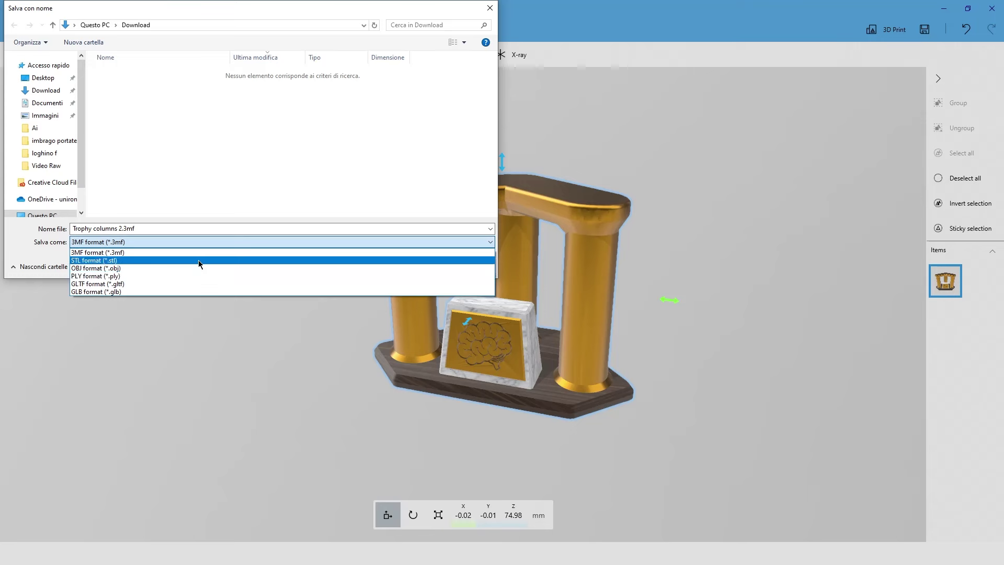
pyautogui.click(199, 260)
pyautogui.click(410, 266)
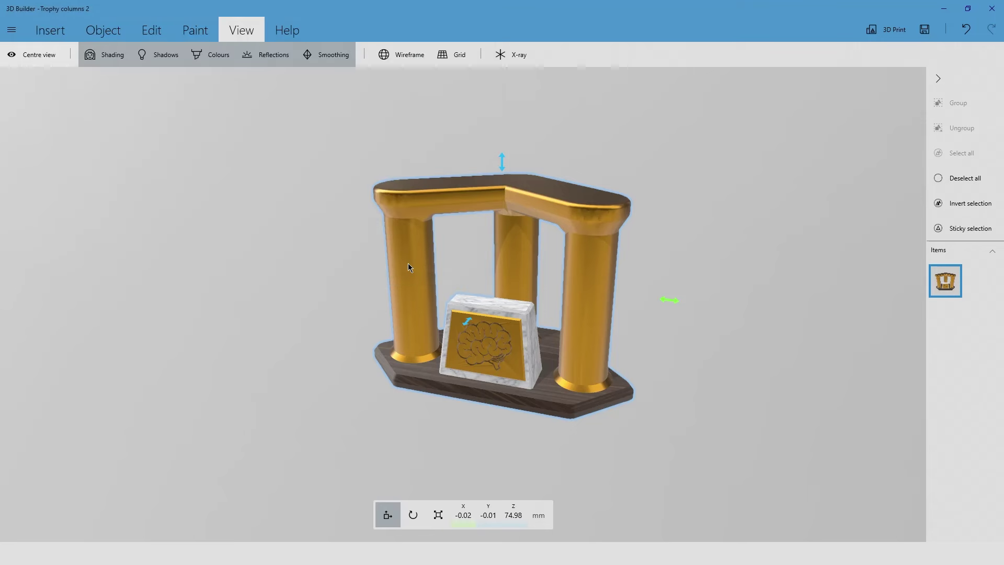